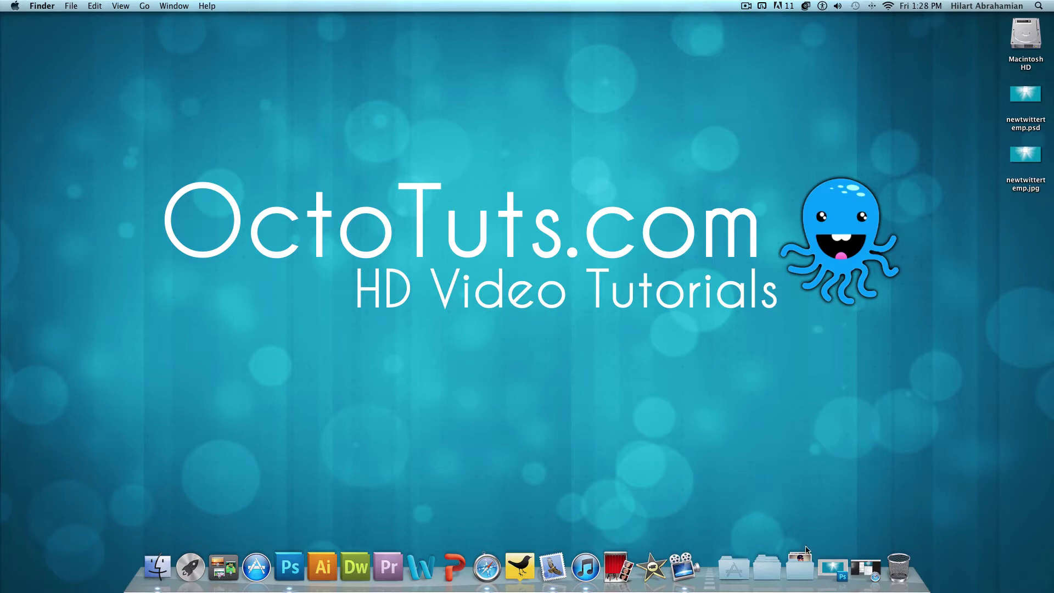
Step: Restore the minimized Safari window showing the OctoSites Twitter profile
left_click(866, 568)
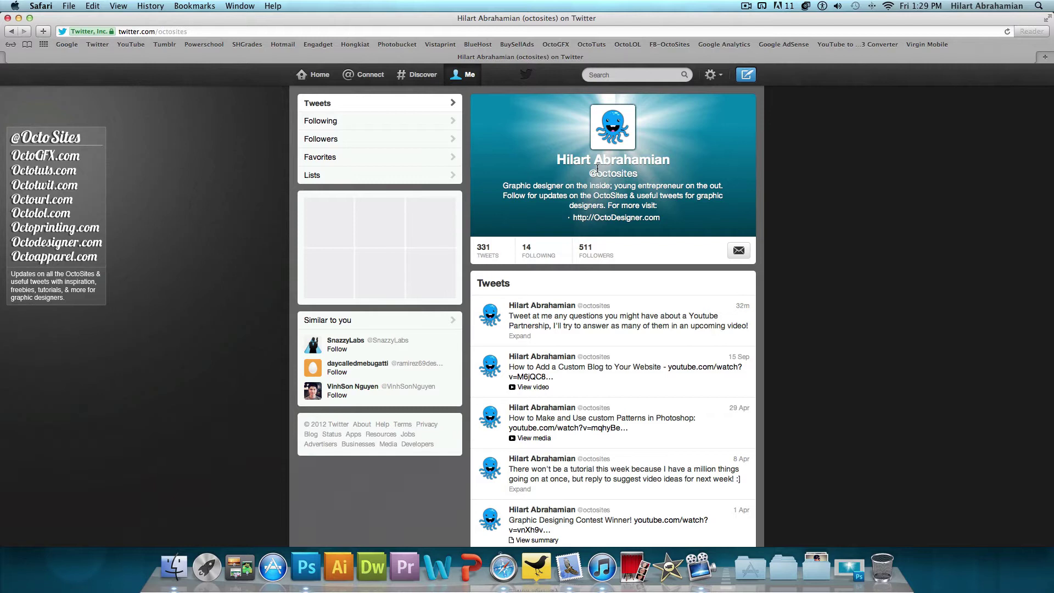
Step: Go to Twitter's Design settings and scroll to the recommended 1200×600 header size
left_click(712, 77)
left_click(646, 192)
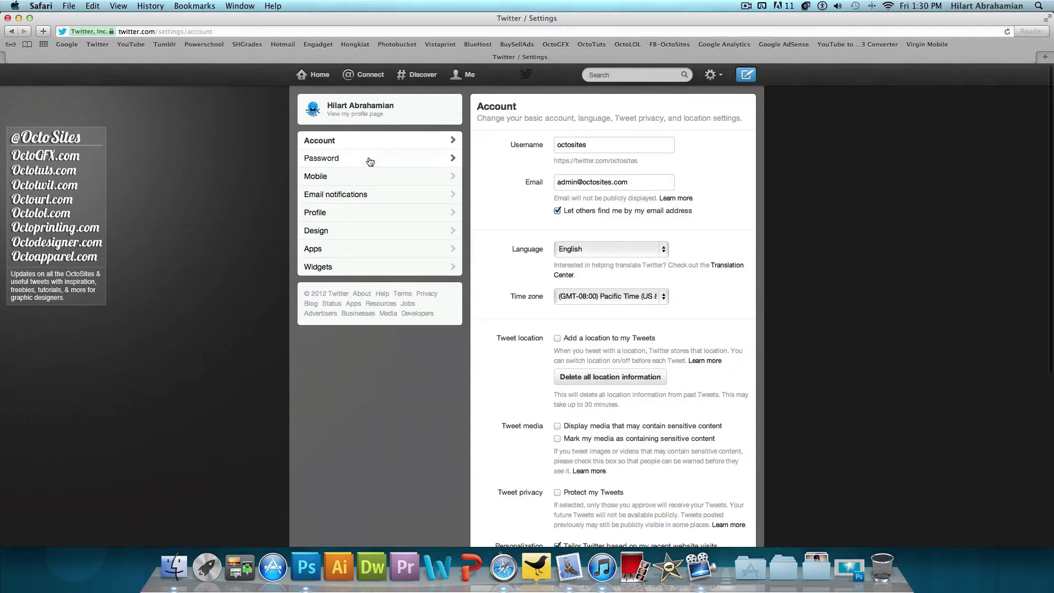
left_click(331, 231)
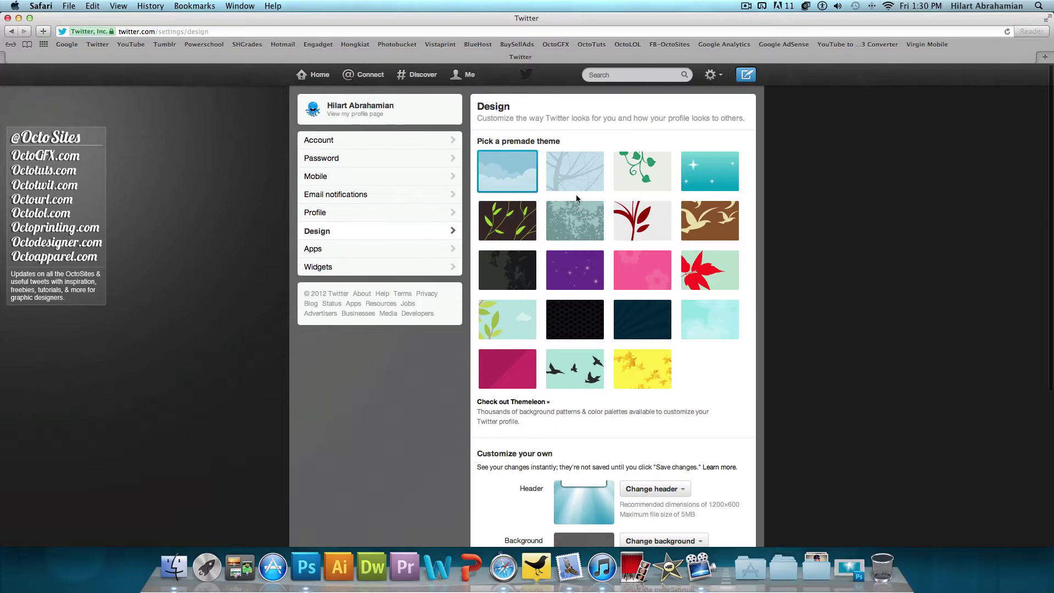
scroll(513, 201, "down", 5)
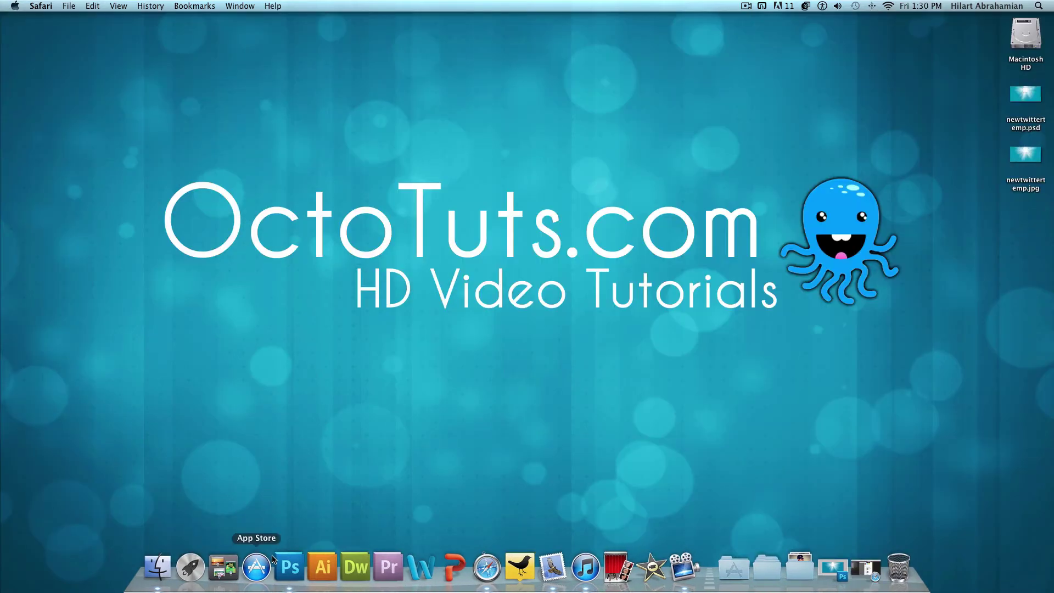
Step: Switch to Photoshop and restore the minimized newtwittertemp.psd document
left_click(290, 567)
left_click(834, 566)
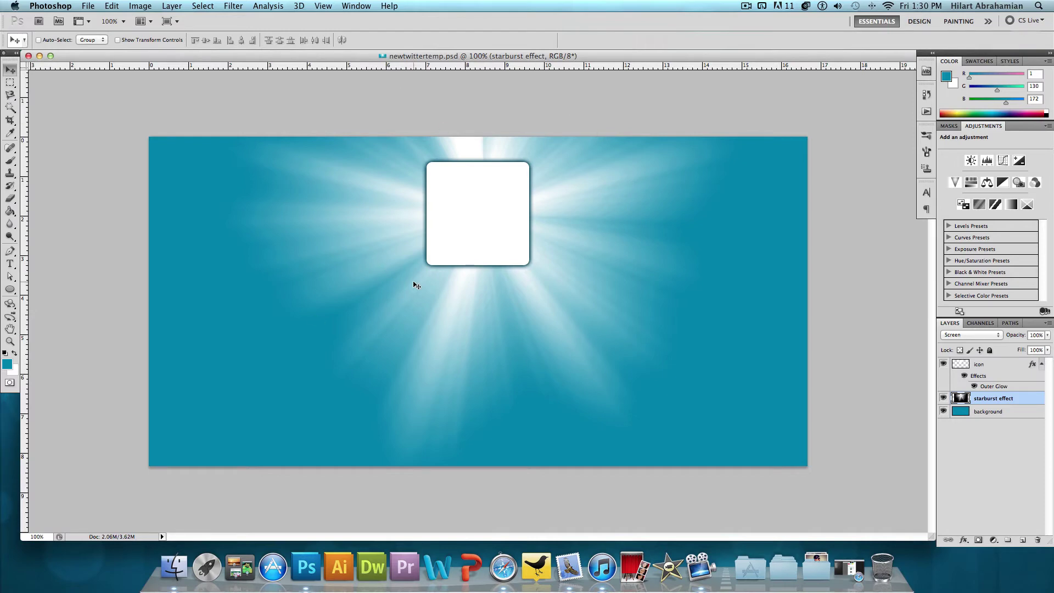
Step: Turn off the icon layer's Outer Glow and delete the starburst effect layer
double_click(986, 367)
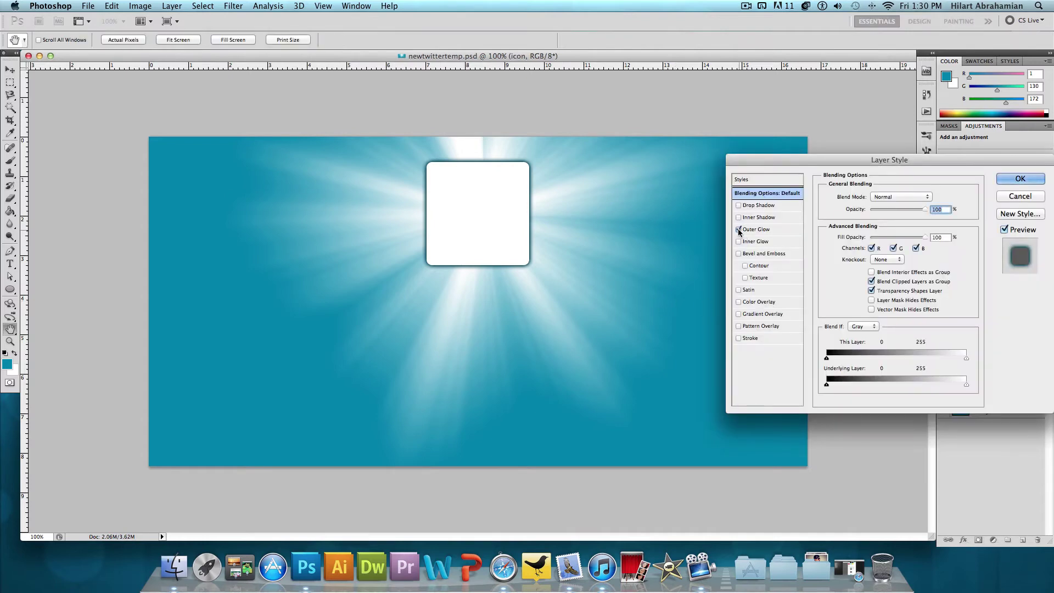
left_click(738, 230)
left_click(1020, 181)
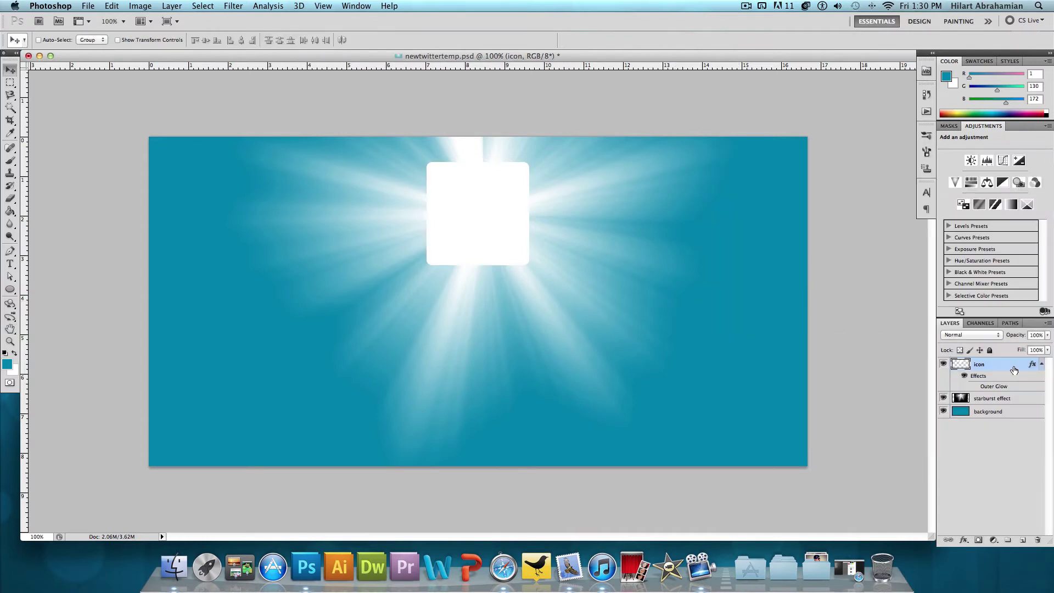
left_click_drag(1015, 398, 1038, 539)
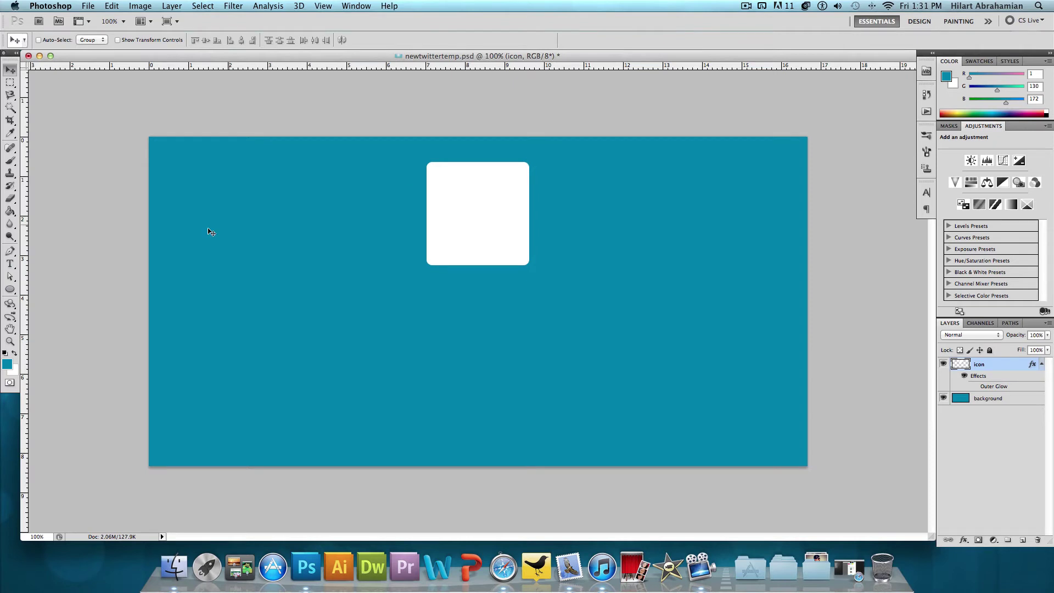
Step: Set the foreground colour to #0182ac
left_click(7, 364)
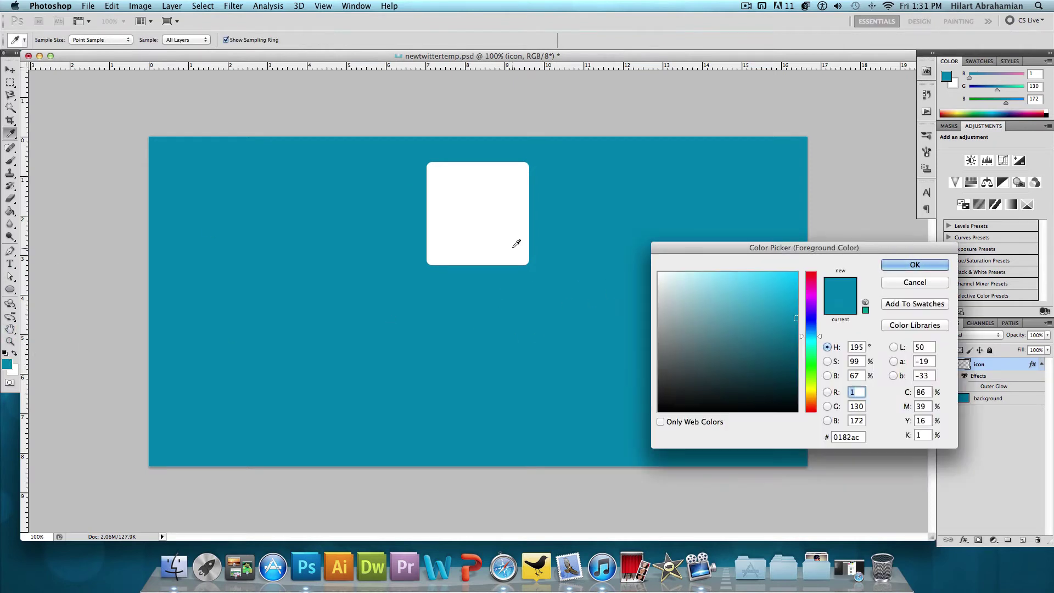
double_click(859, 437)
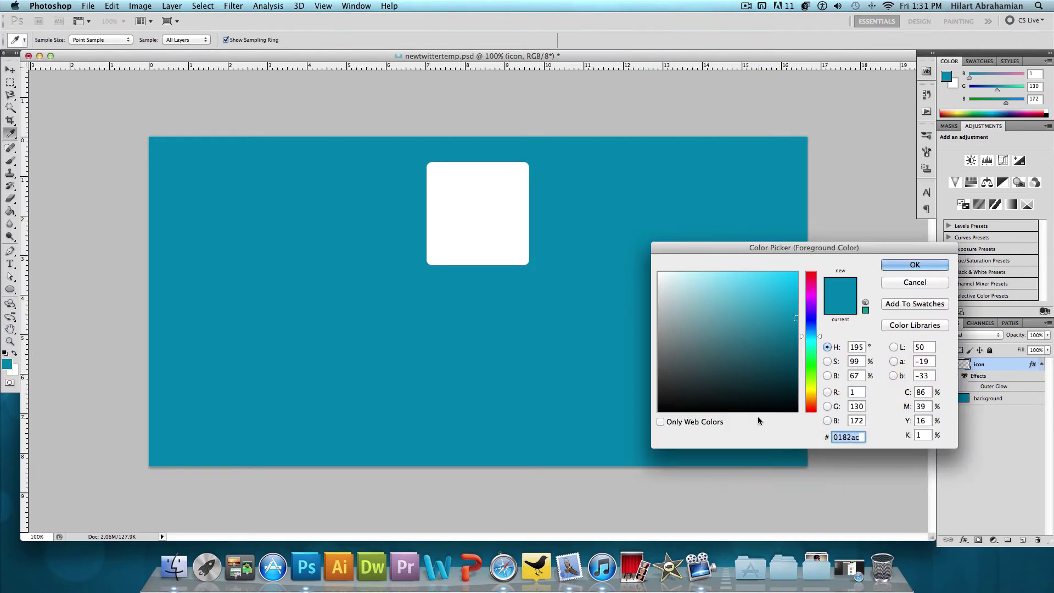
left_click(895, 265)
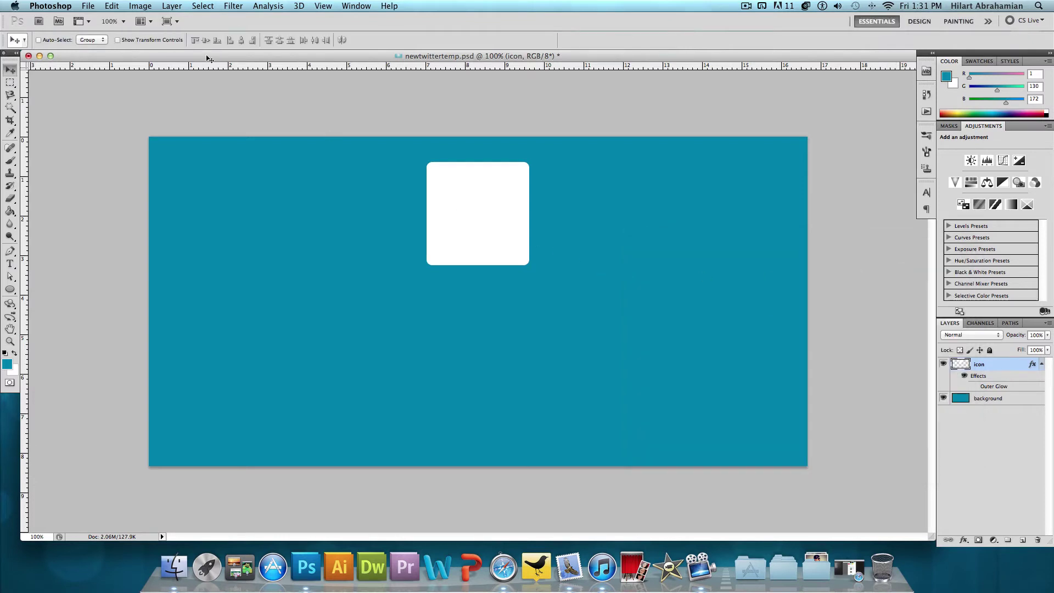
Step: Create a new 1000×1000 px document
left_click(95, 6)
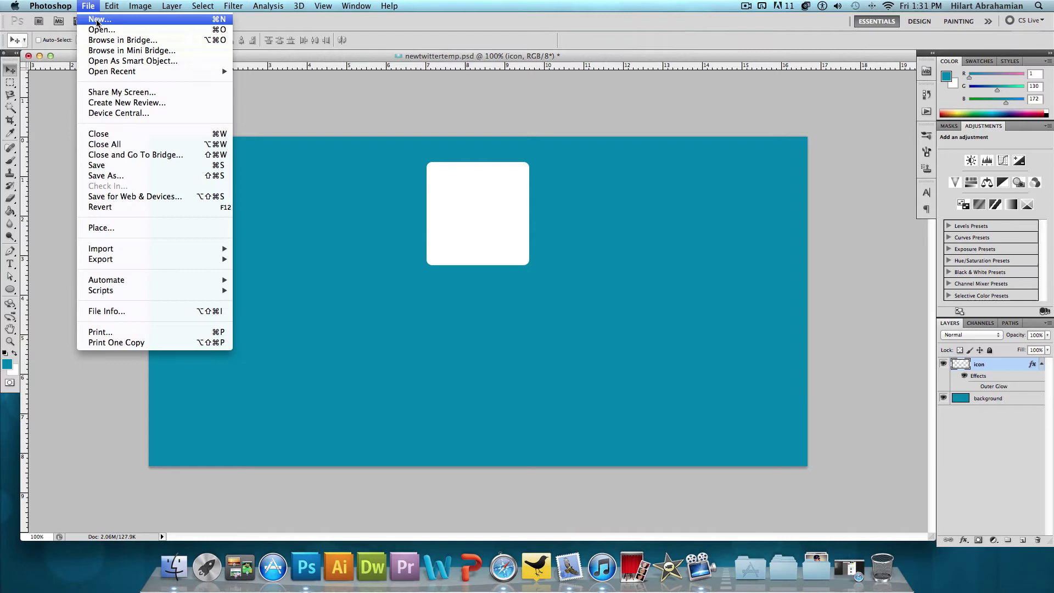
left_click(97, 20)
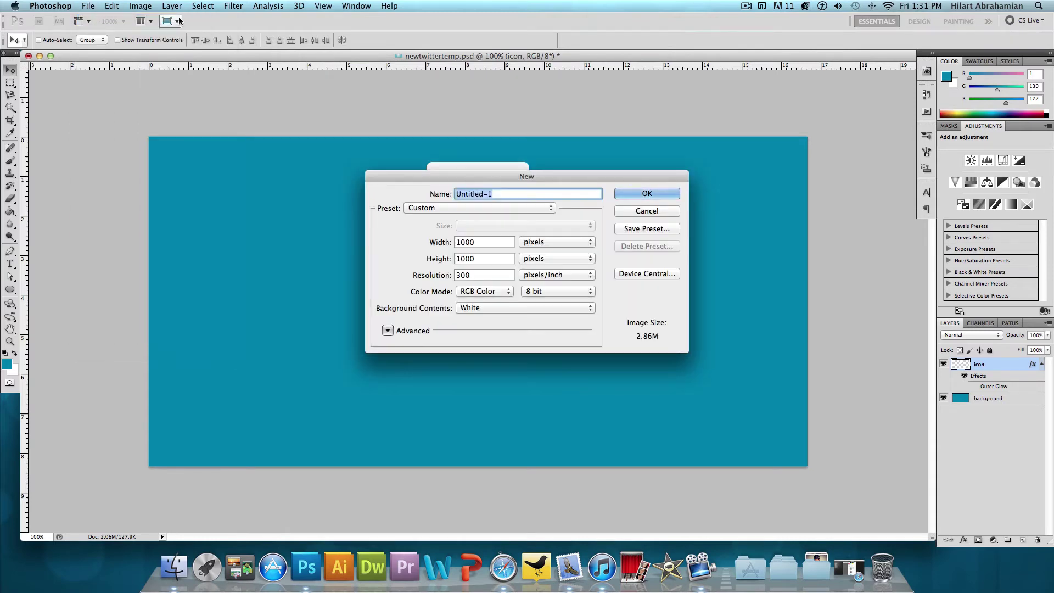
key("Tab")
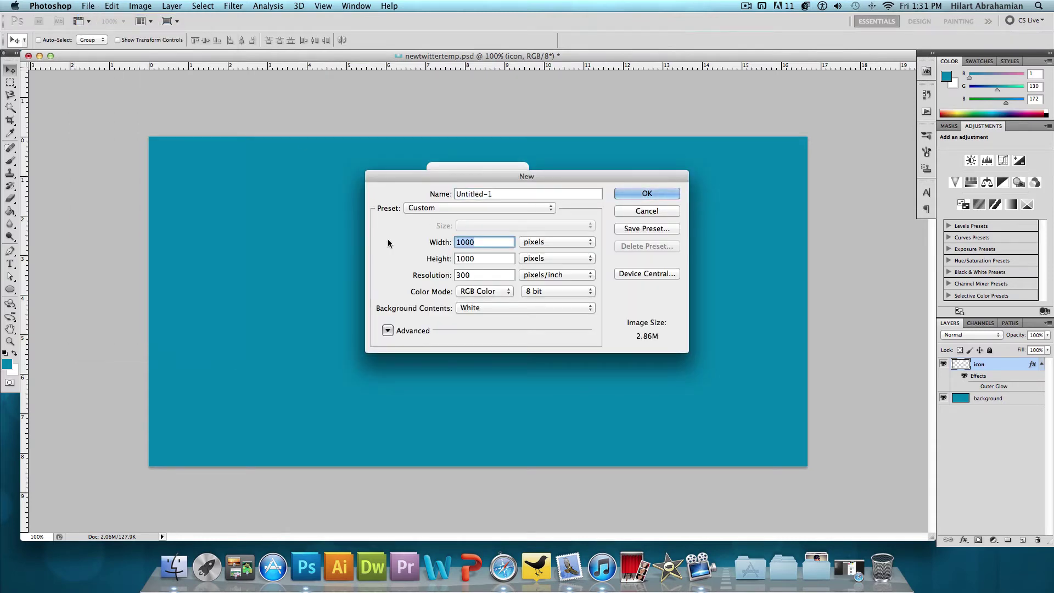
key("Tab")
left_click(641, 195)
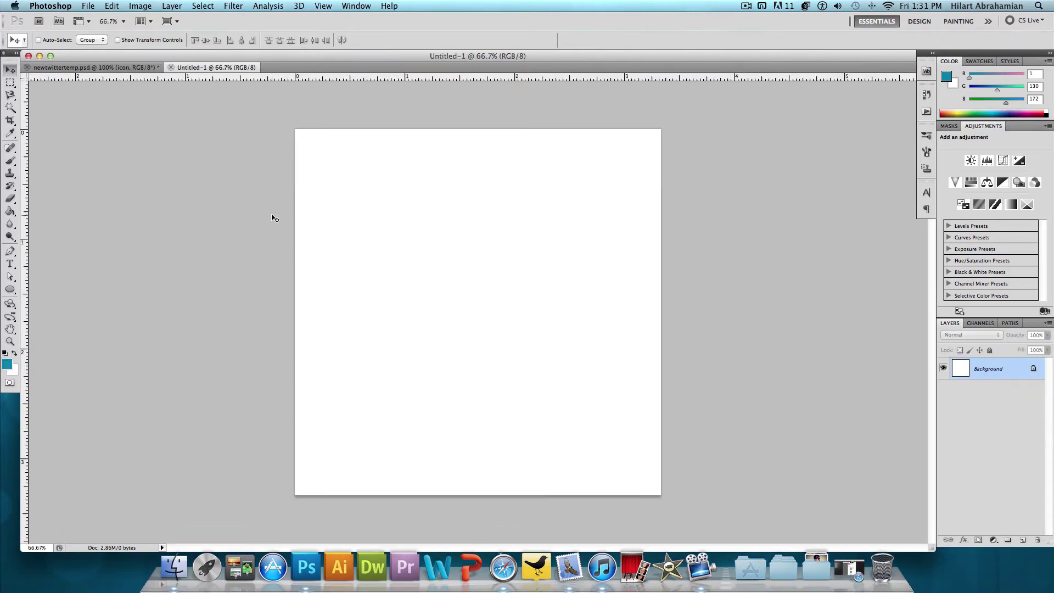
Step: Fill the canvas with a vertical white-to-black gradient using the Gradient Tool
left_click(10, 211)
left_click_drag(9, 213, 35, 209)
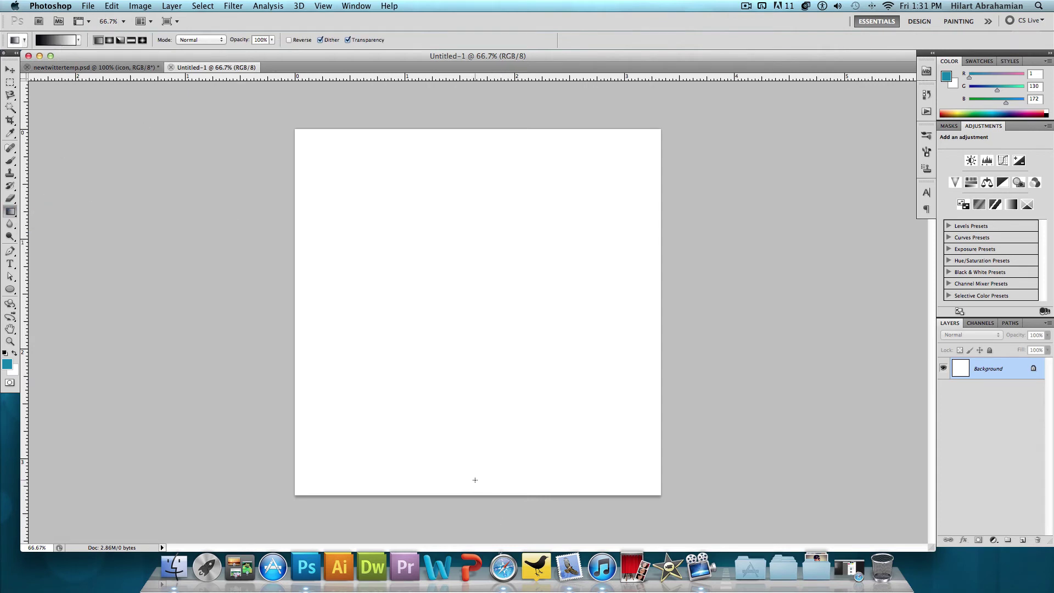
left_click_drag(471, 481, 474, 150)
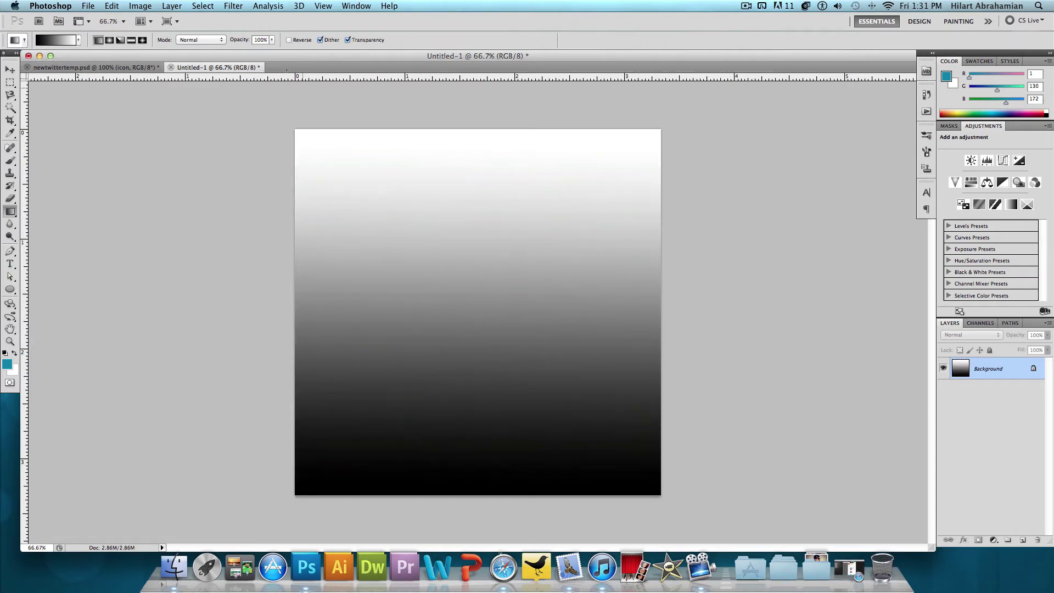
Step: Apply a Wave distortion with more wave generators to streak the gradient
left_click(233, 6)
mouse_move(265, 138)
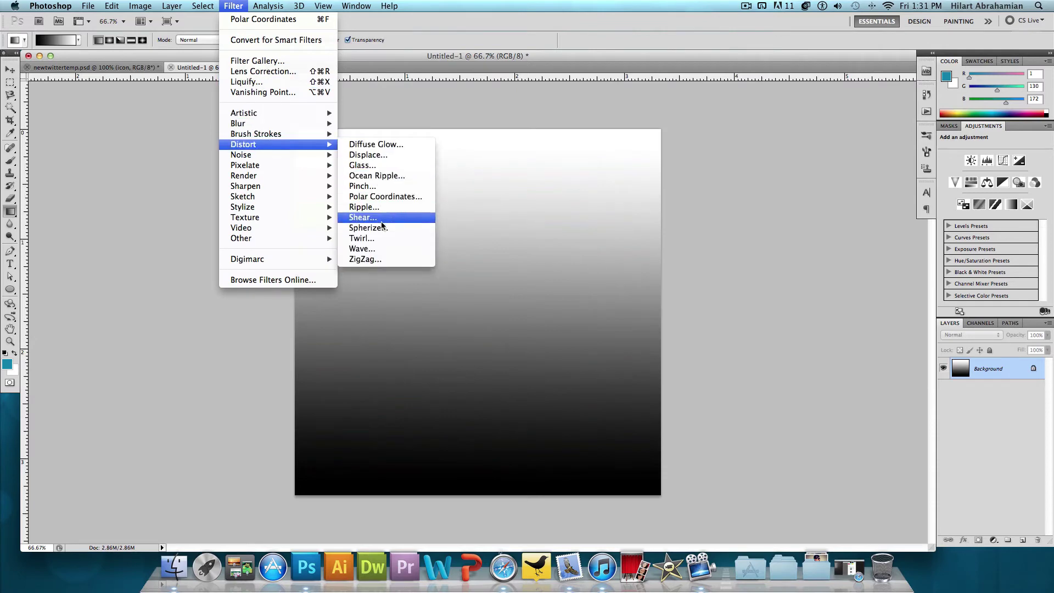
left_click(361, 249)
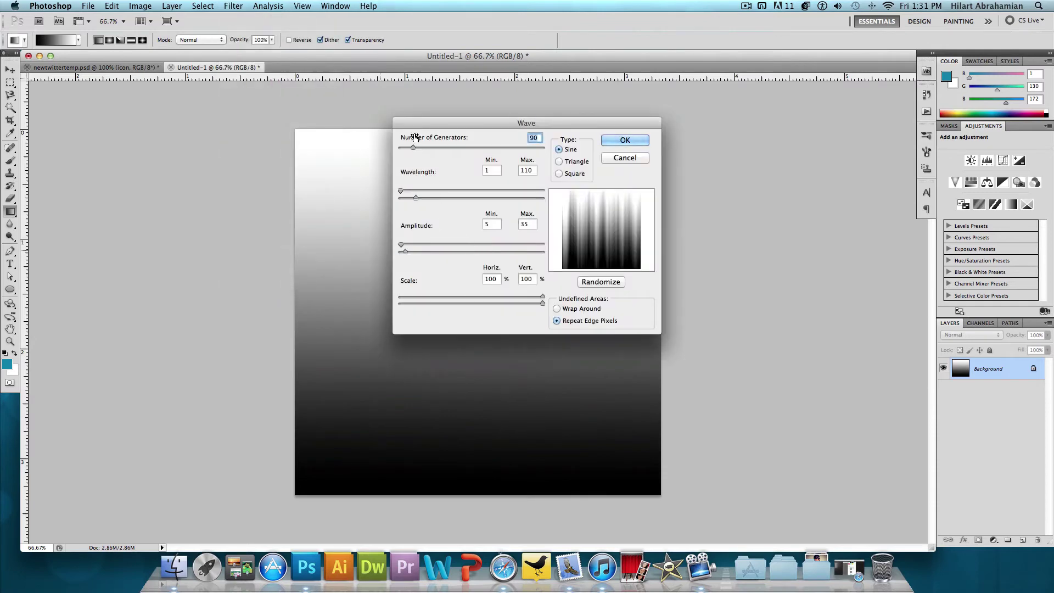
left_click_drag(413, 147, 419, 147)
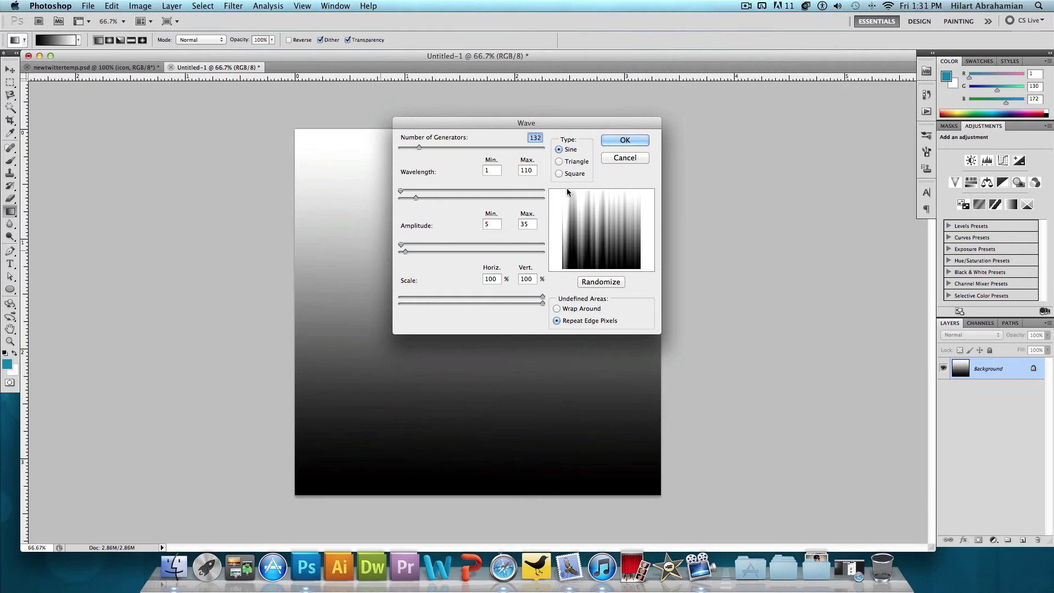
left_click(615, 139)
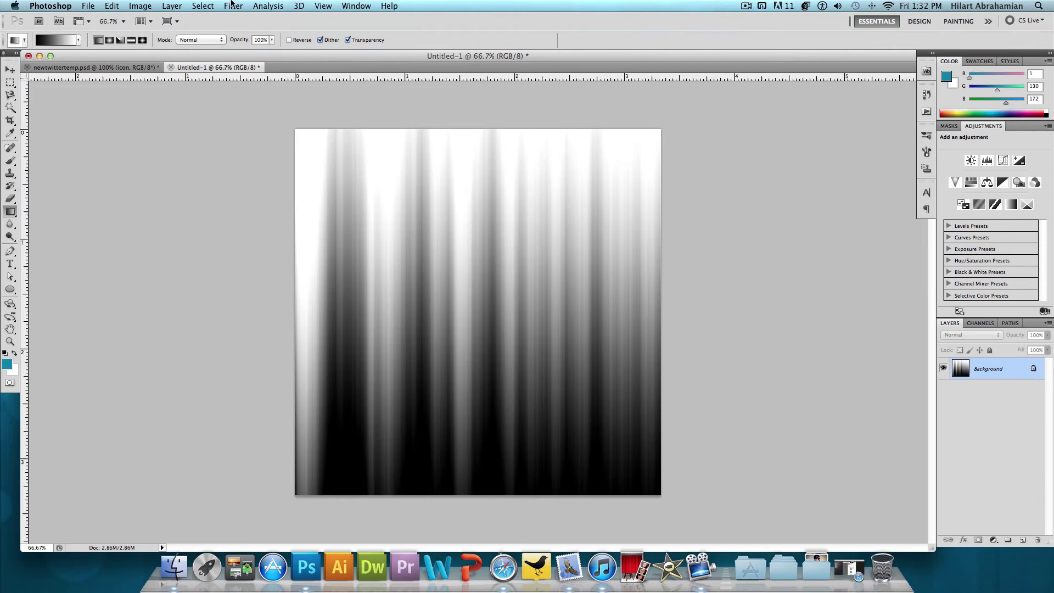
Step: Apply Polar Coordinates, Rectangular to Polar, to form the white starburst
left_click(233, 6)
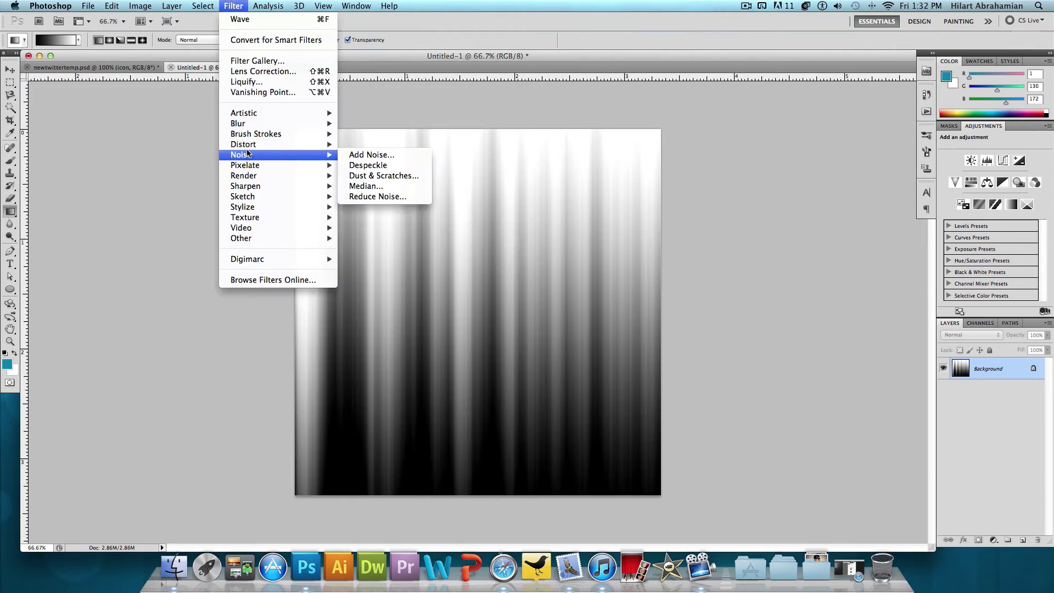
mouse_move(249, 147)
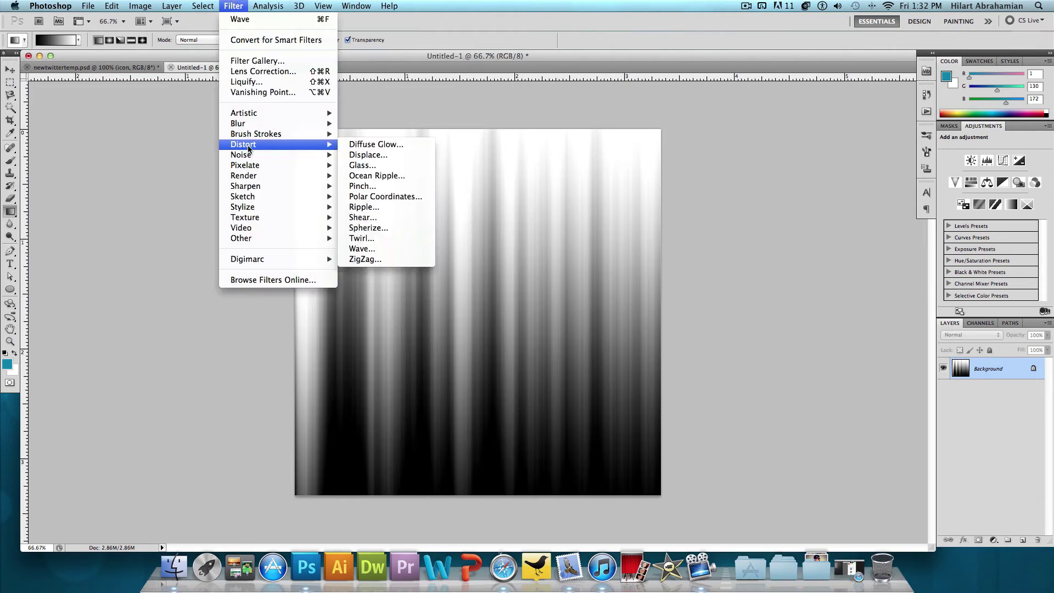
left_click(399, 197)
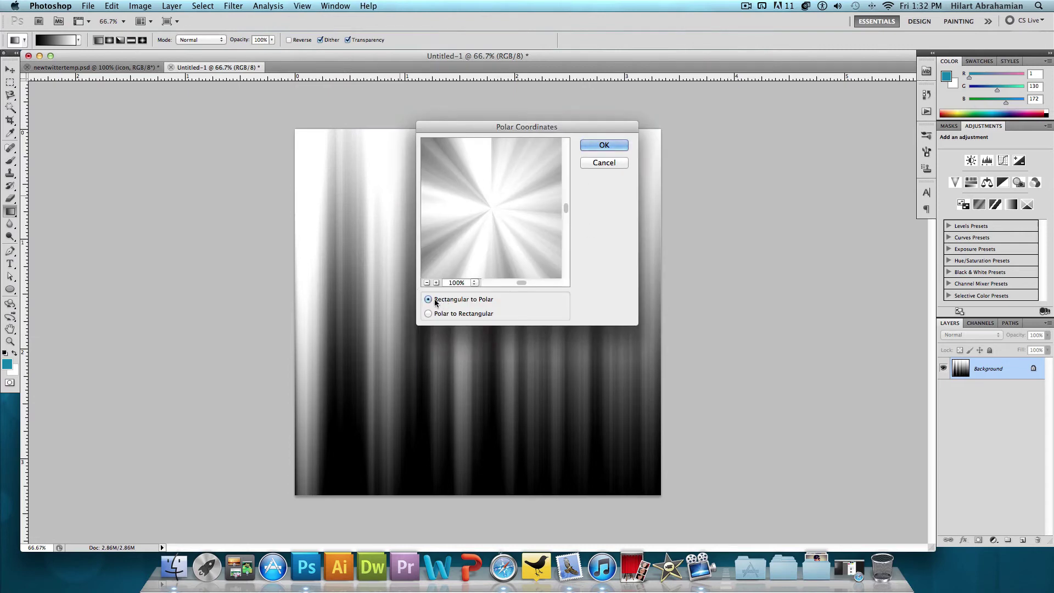
left_click(595, 147)
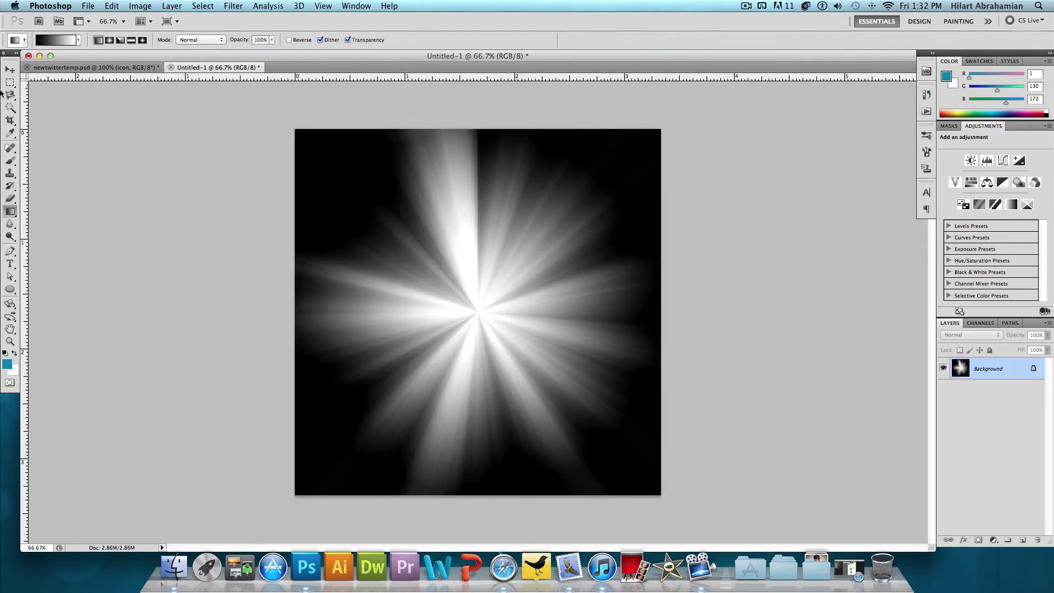
Step: Drag the starburst into newtwittertemp.psd and centre it on the header
left_click(10, 70)
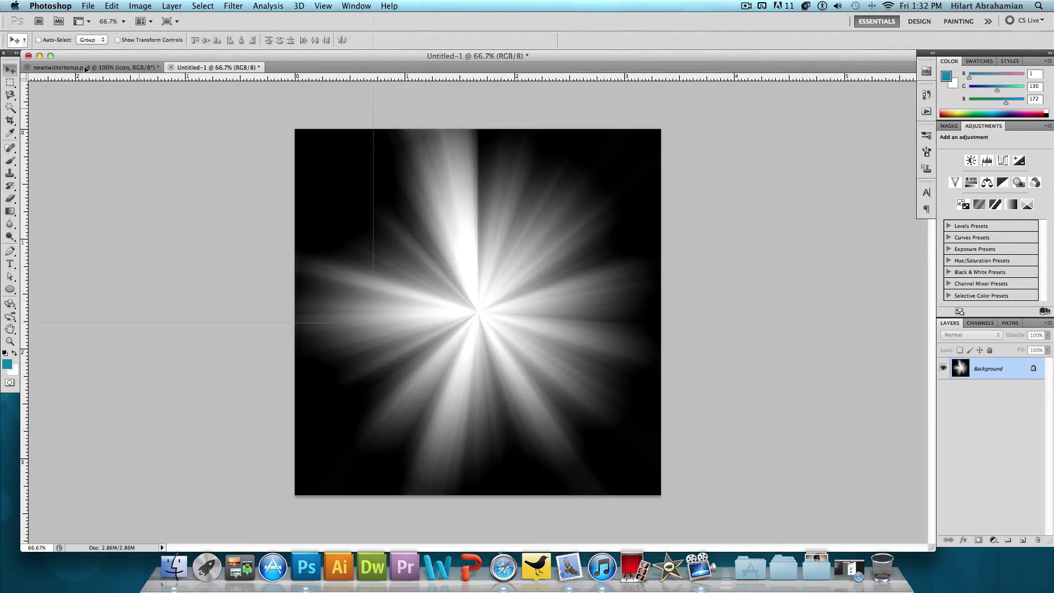
left_click_drag(85, 69, 457, 216)
left_click(635, 370)
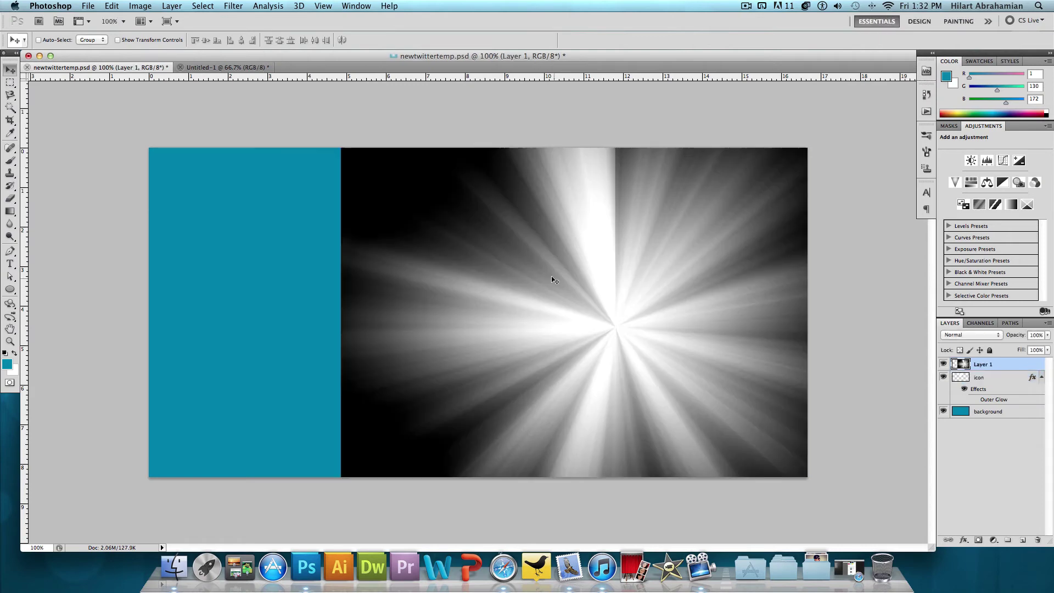
left_click_drag(554, 280, 488, 199)
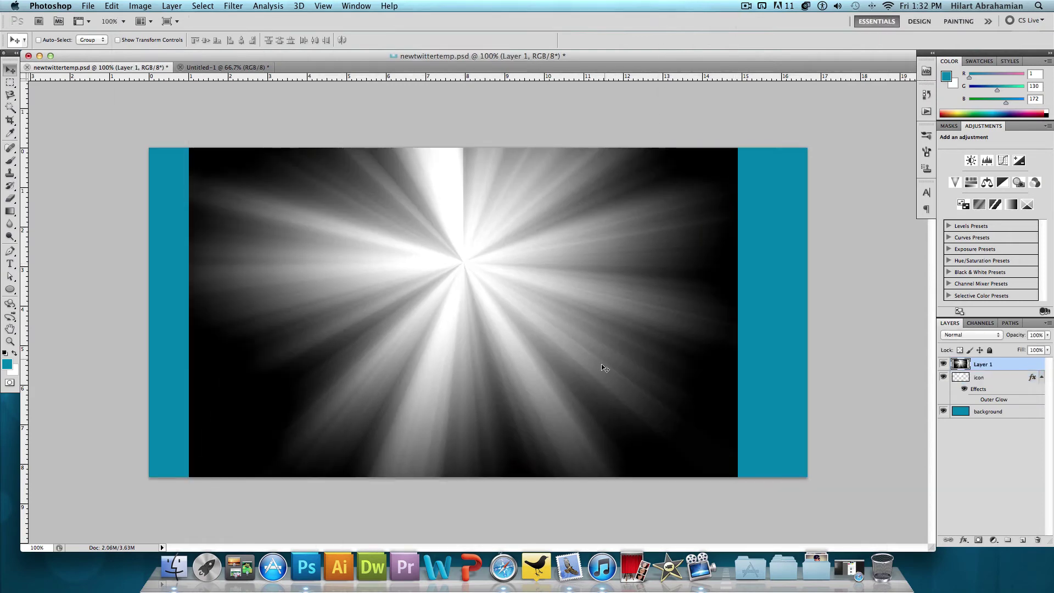
Step: Set the starburst layer to Screen, move it below the icon layer, and position it behind the icon
left_click(969, 335)
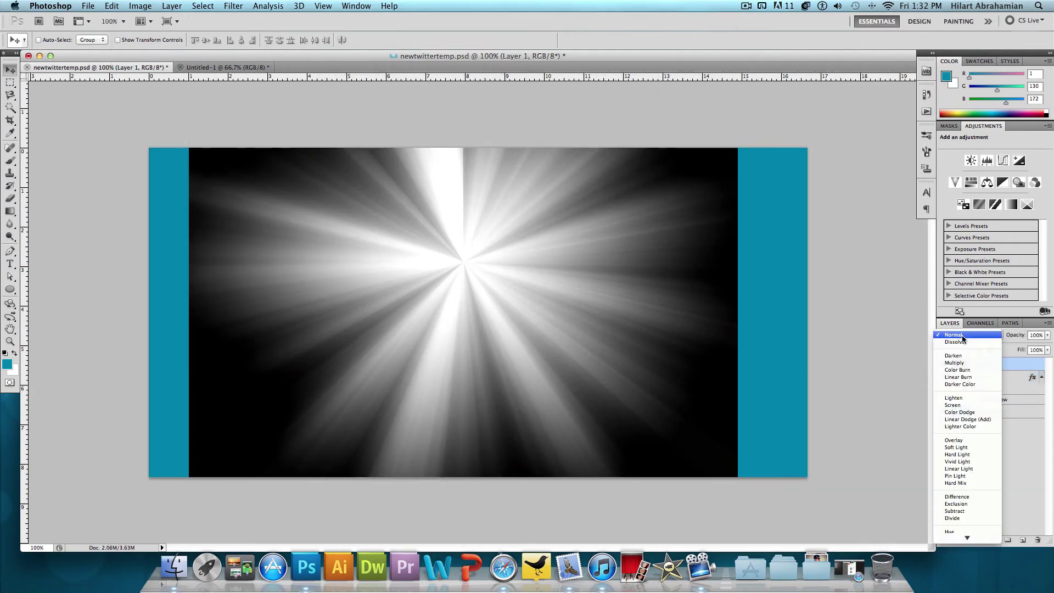
left_click(956, 405)
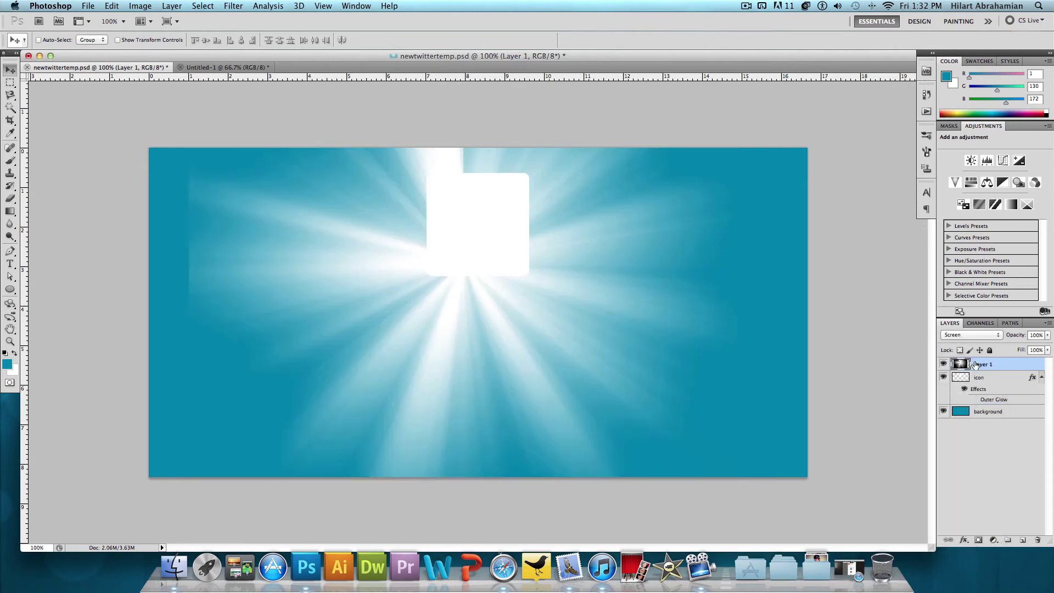
left_click_drag(975, 364, 974, 404)
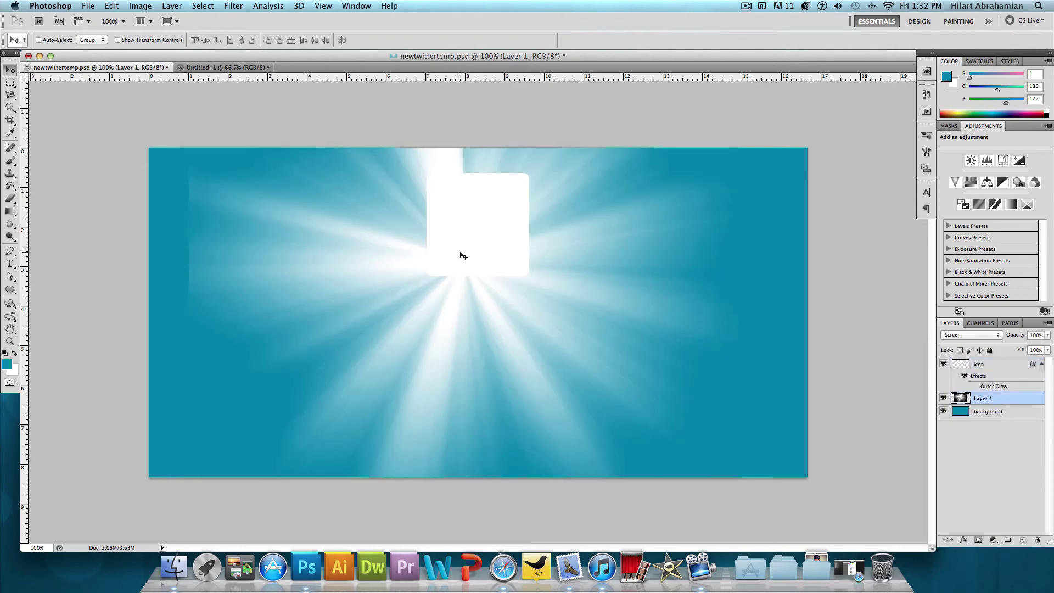
left_click_drag(462, 256, 483, 216)
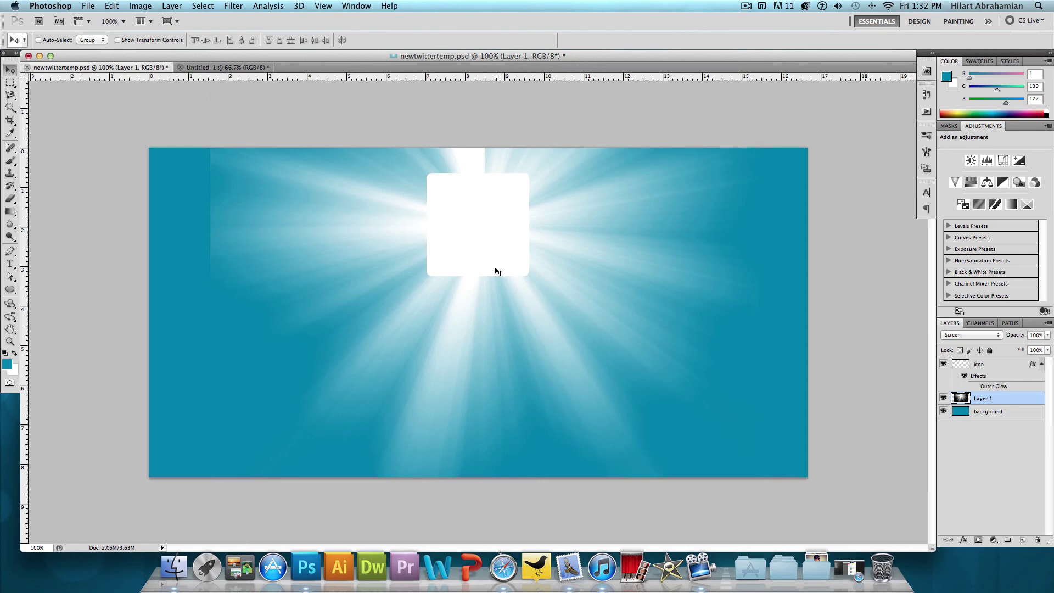
left_click_drag(498, 271, 486, 260)
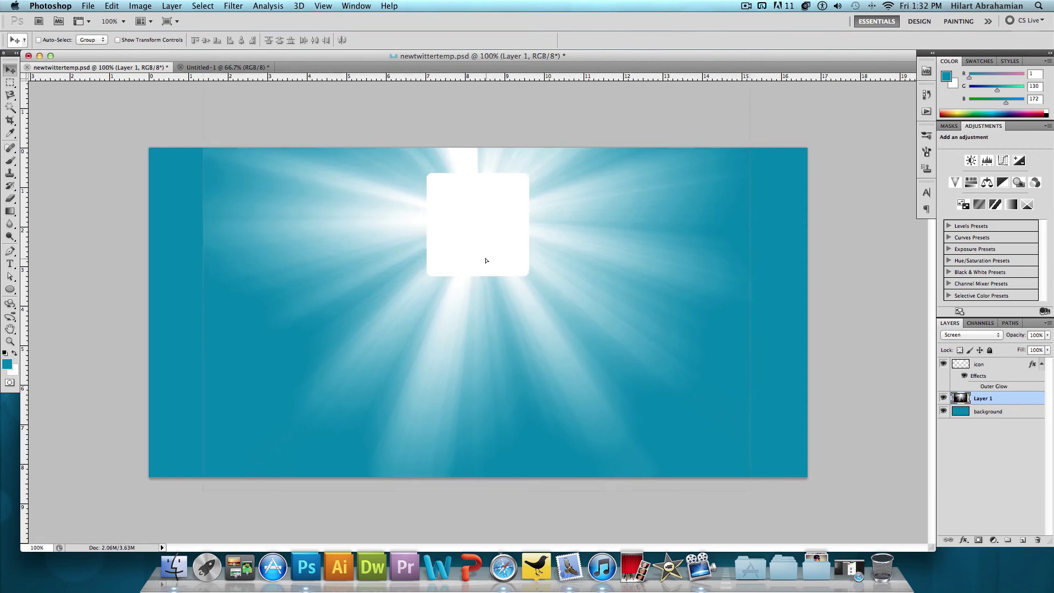
Step: Erase the starburst's hard left edge and soften its right side
left_click(9, 197)
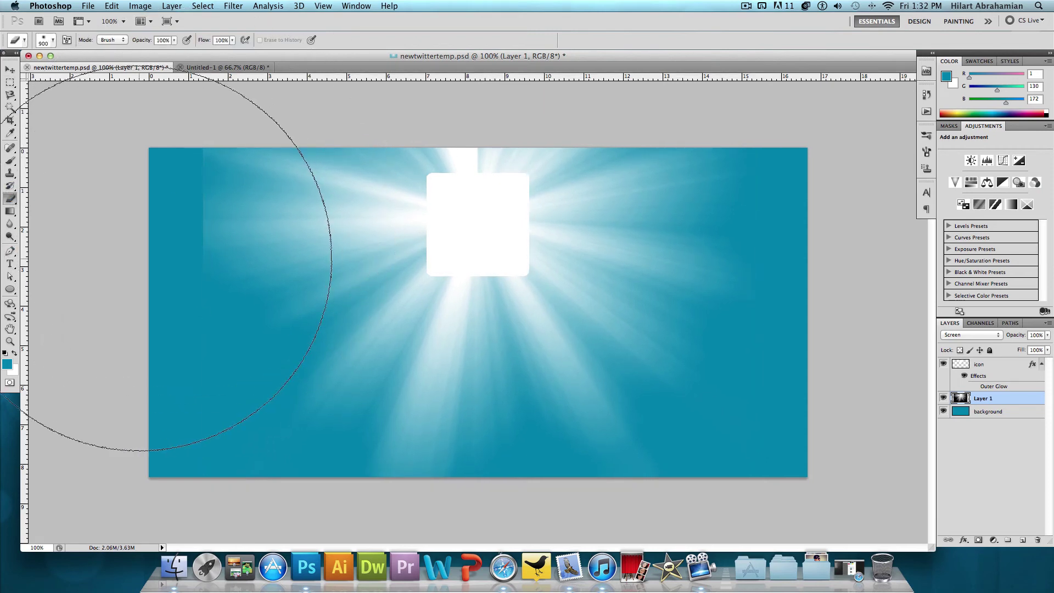
mouse_move(134, 258)
left_mouse_down()
mouse_move(71, 236)
mouse_move(35, 258)
left_mouse_up()
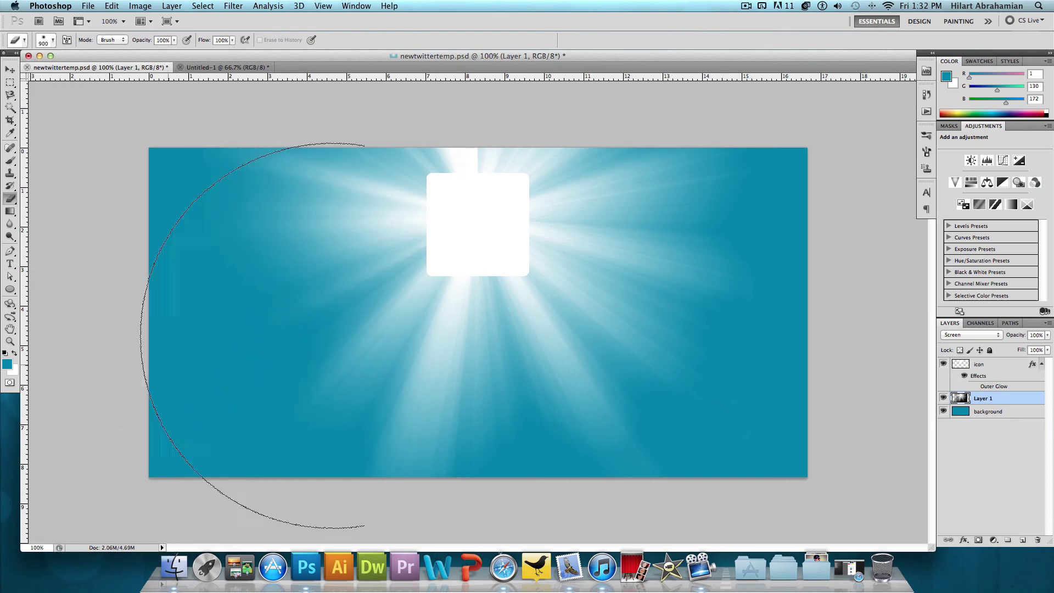
mouse_move(332, 336)
left_mouse_down()
mouse_move(927, 283)
mouse_move(895, 470)
left_mouse_up()
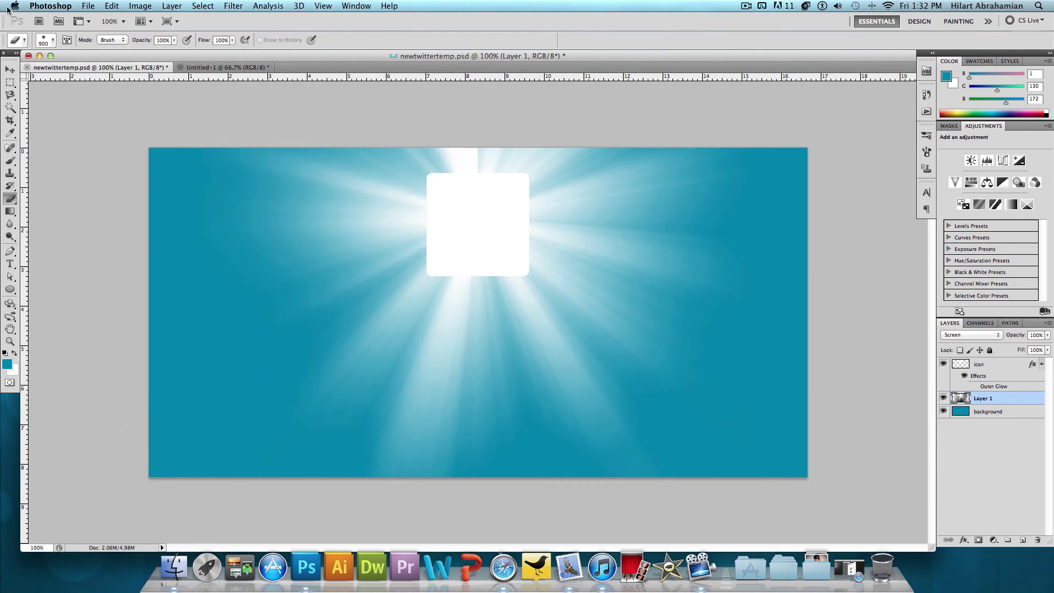
left_click(10, 69)
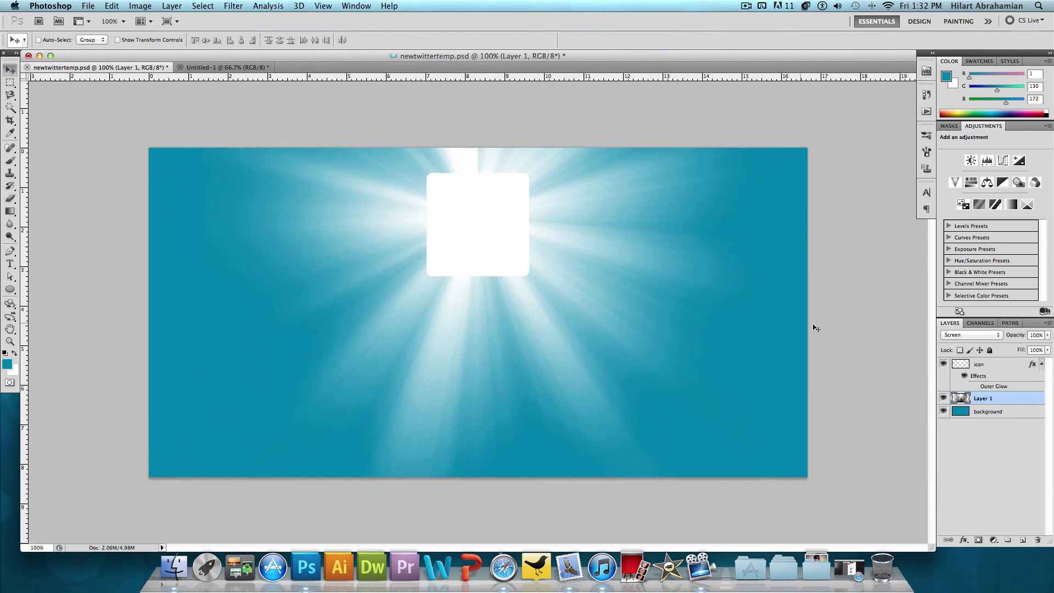
Step: Give the icon layer an Outer Glow coloured #004055, leaving Stroke off
double_click(998, 369)
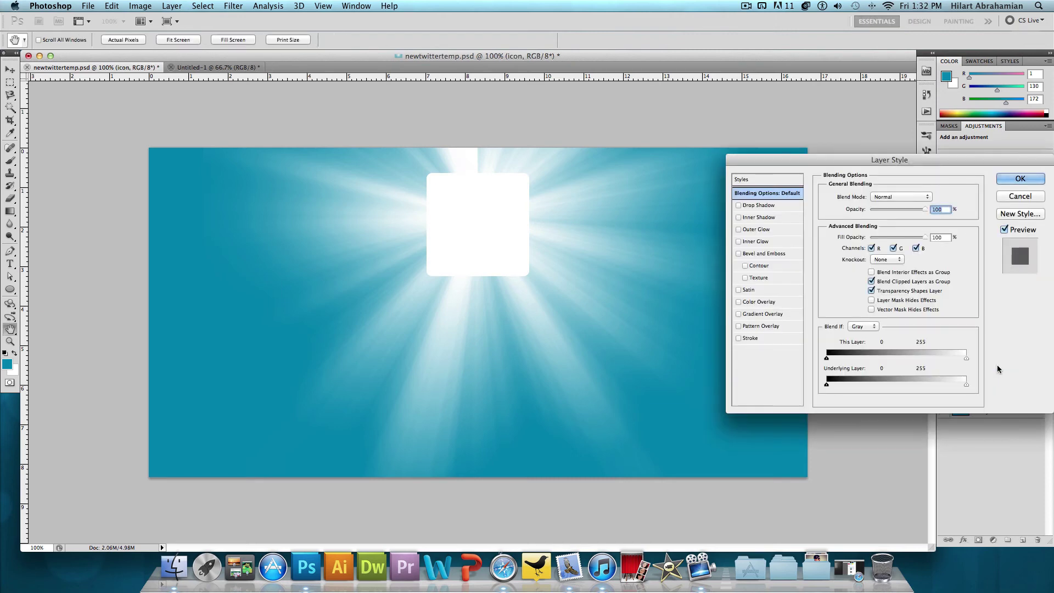
left_click(754, 339)
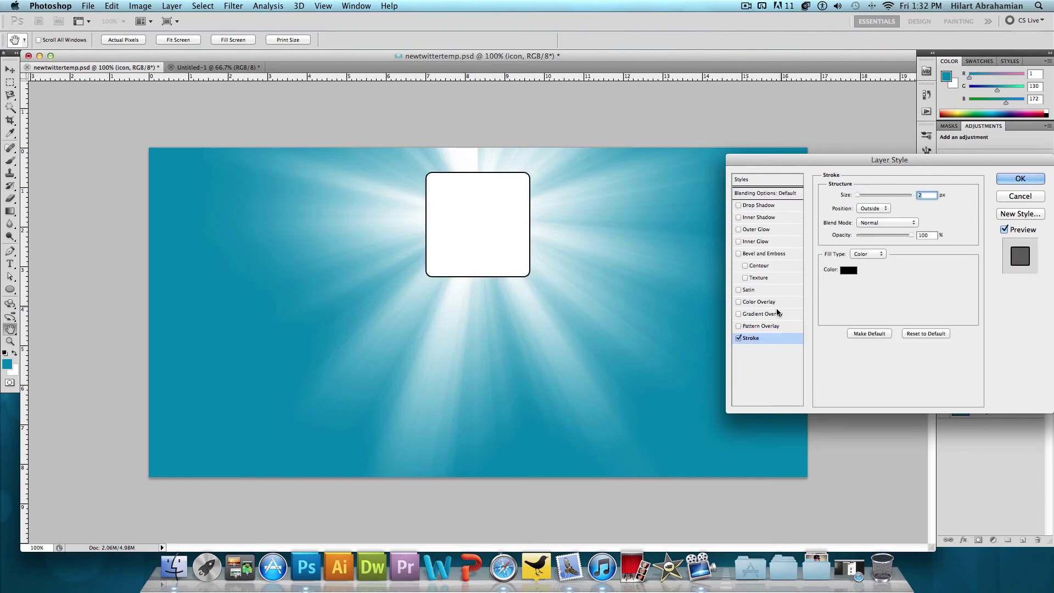
left_click(739, 337)
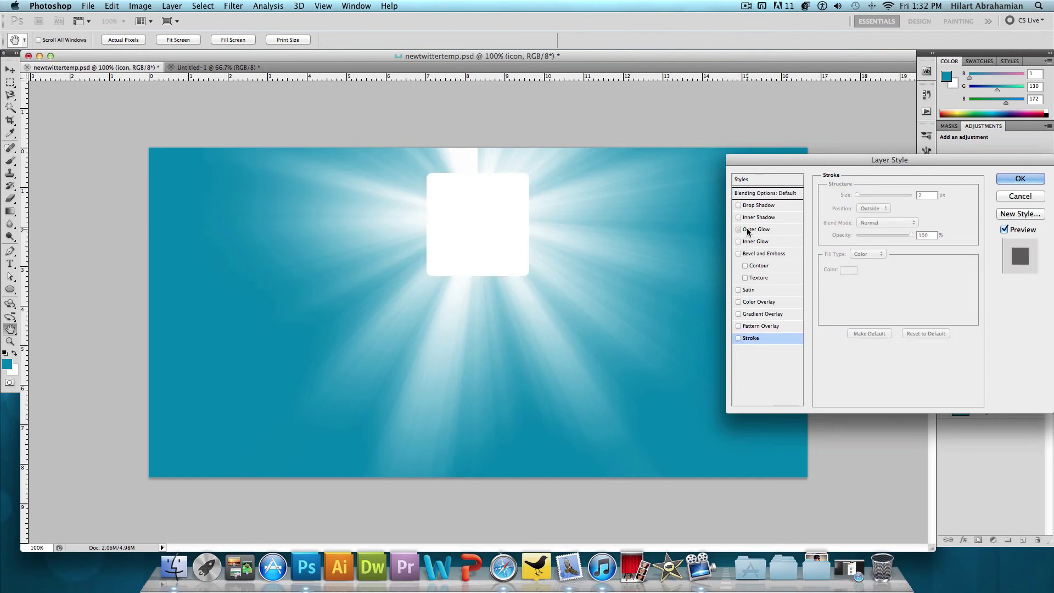
left_click(739, 230)
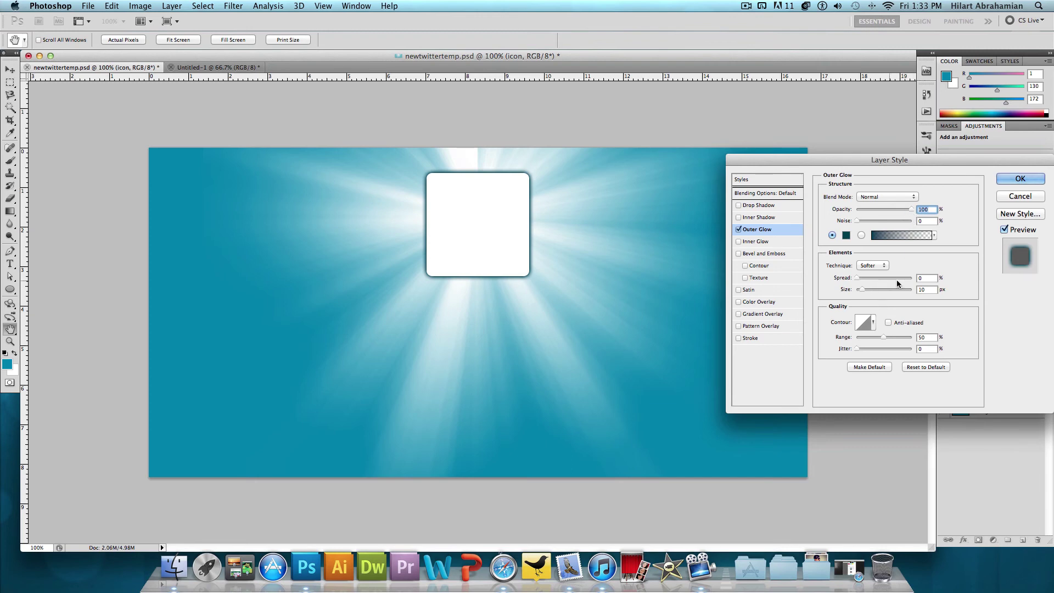
left_click(846, 235)
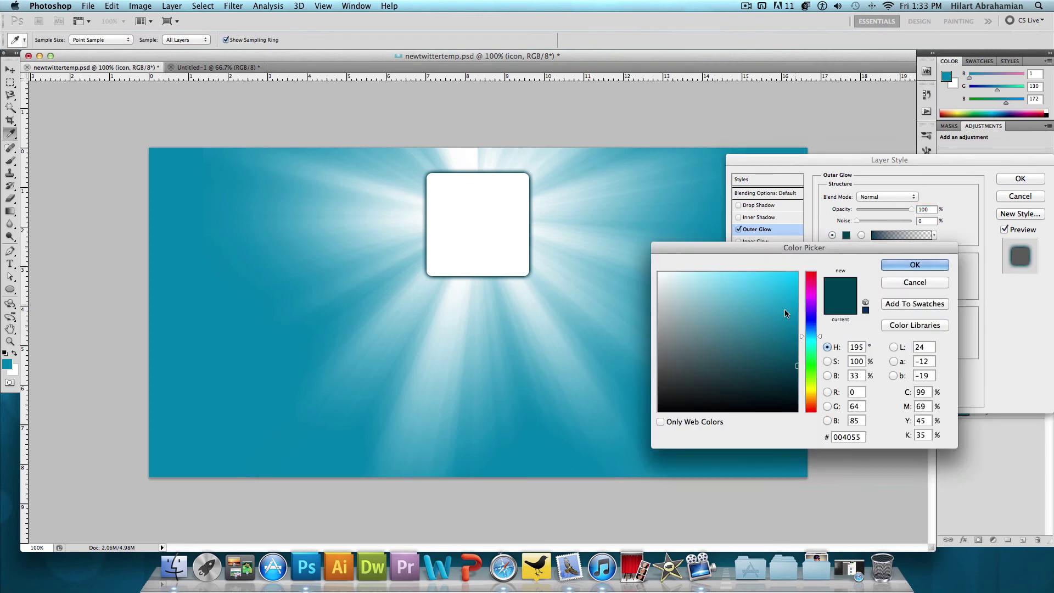
double_click(850, 437)
left_click(915, 265)
left_click(1003, 178)
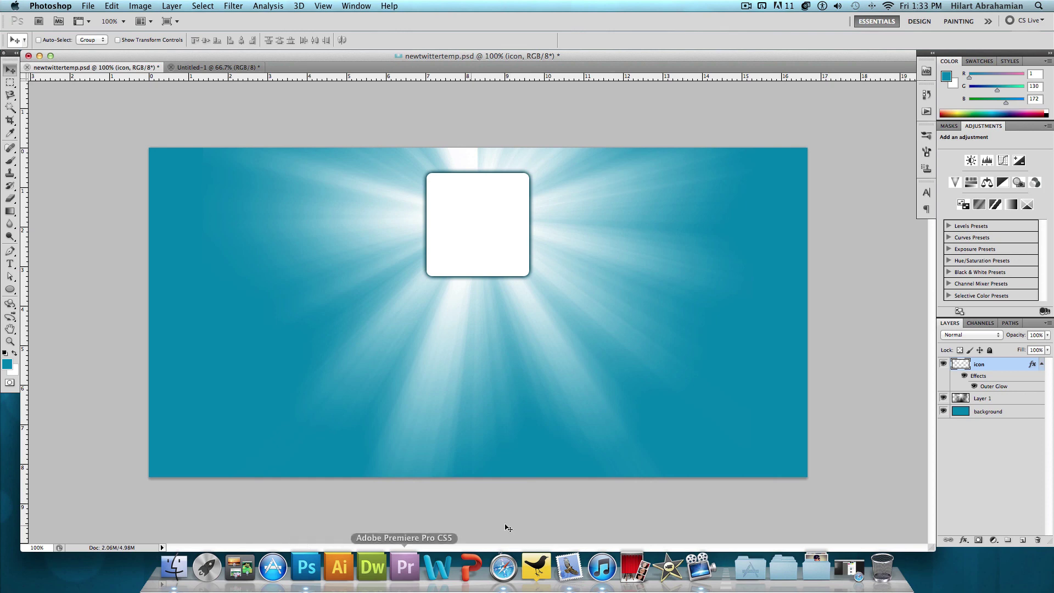
Step: Return to the OctoSites Twitter profile page, then hide Photoshop with Cmd+H
left_click(502, 571)
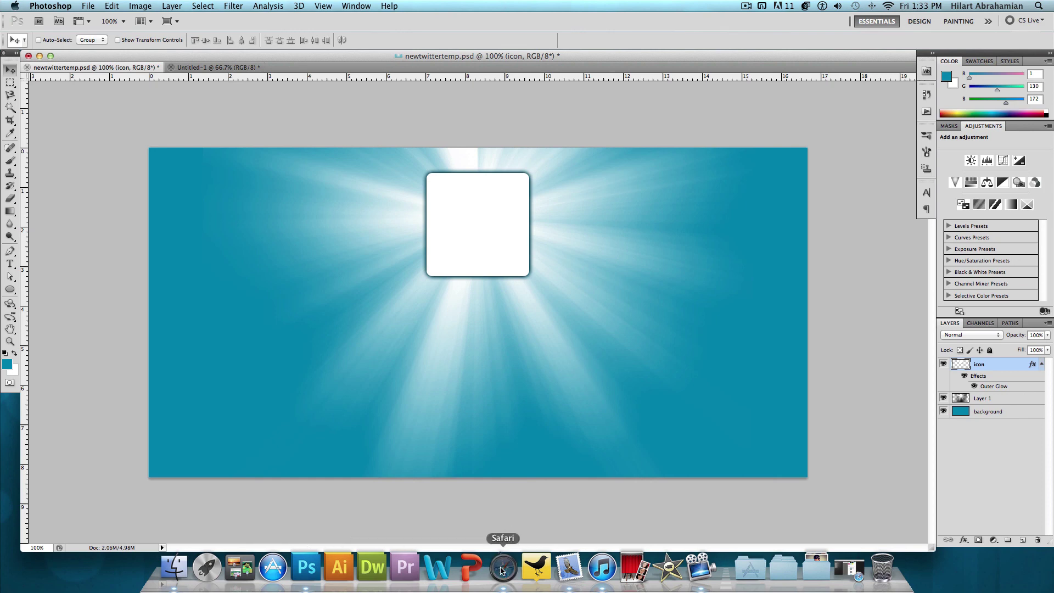
scroll(429, 125, "up", 5)
scroll(430, 125, "up", 2)
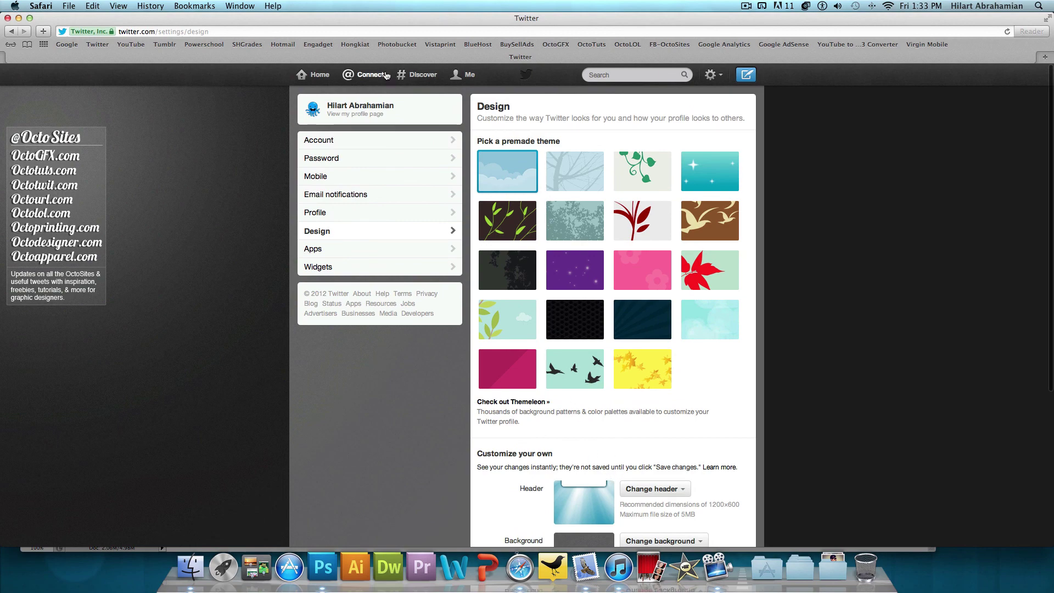
left_click(470, 77)
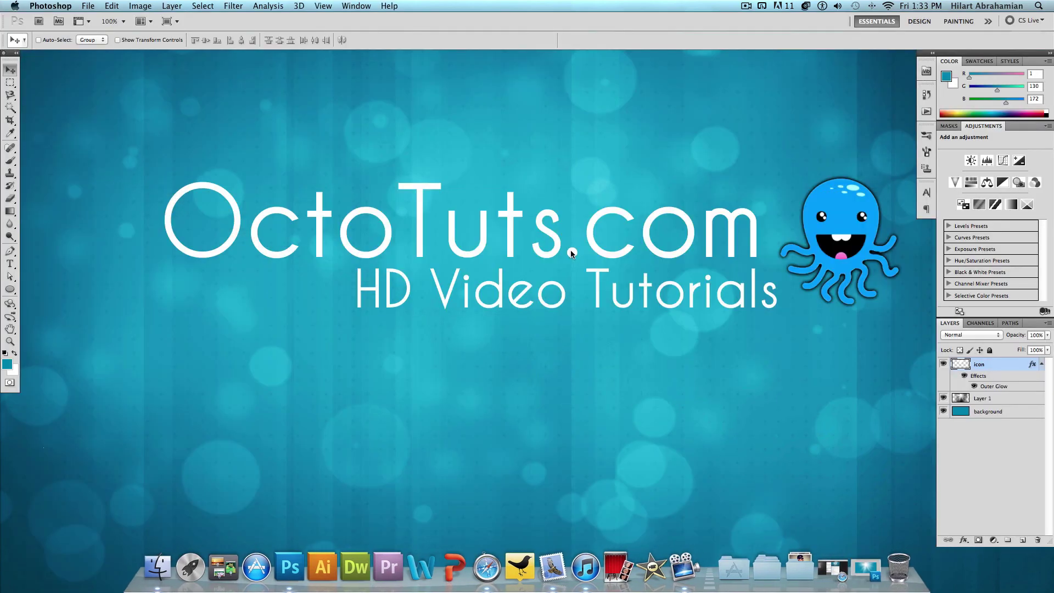
key("super+h")
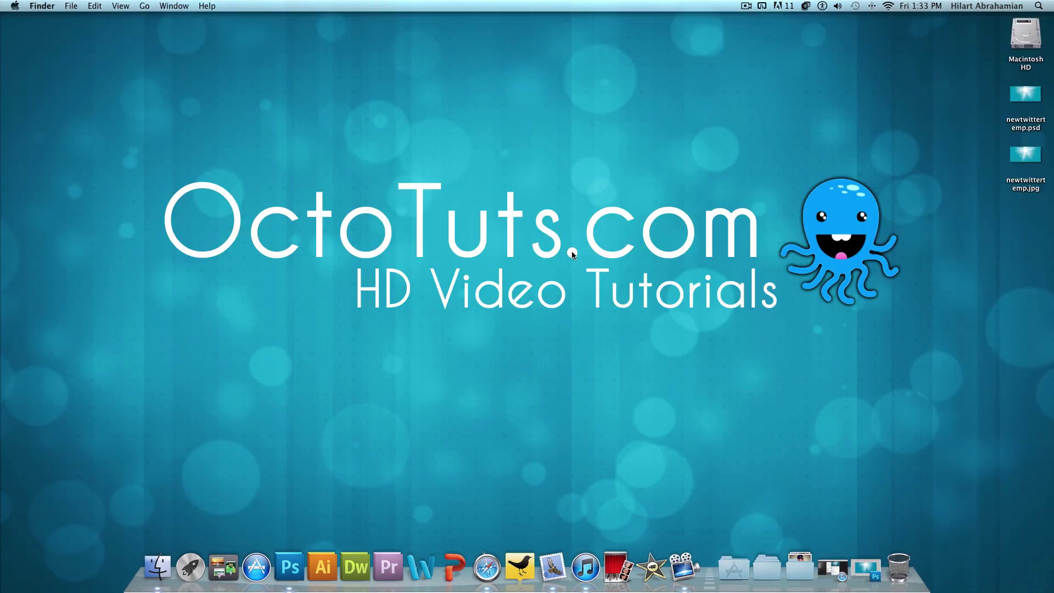